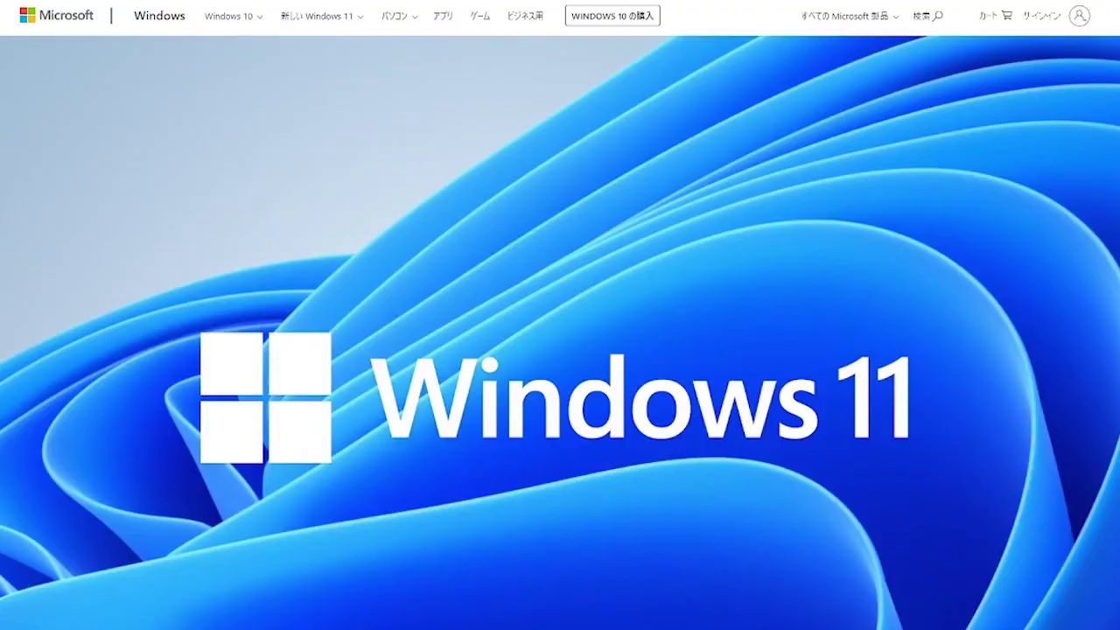
Scroll through the Microsoft Software License Terms, sections 1–5 covering installation and use rights.
scroll(560, 315, down, 10)
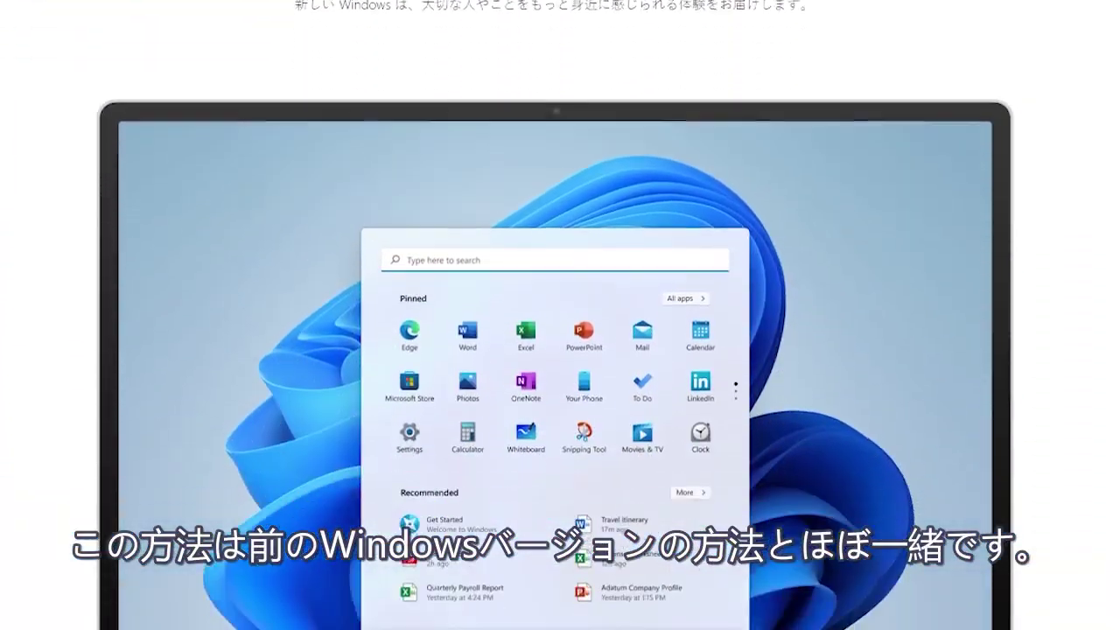
scroll(561, 315, down, 10)
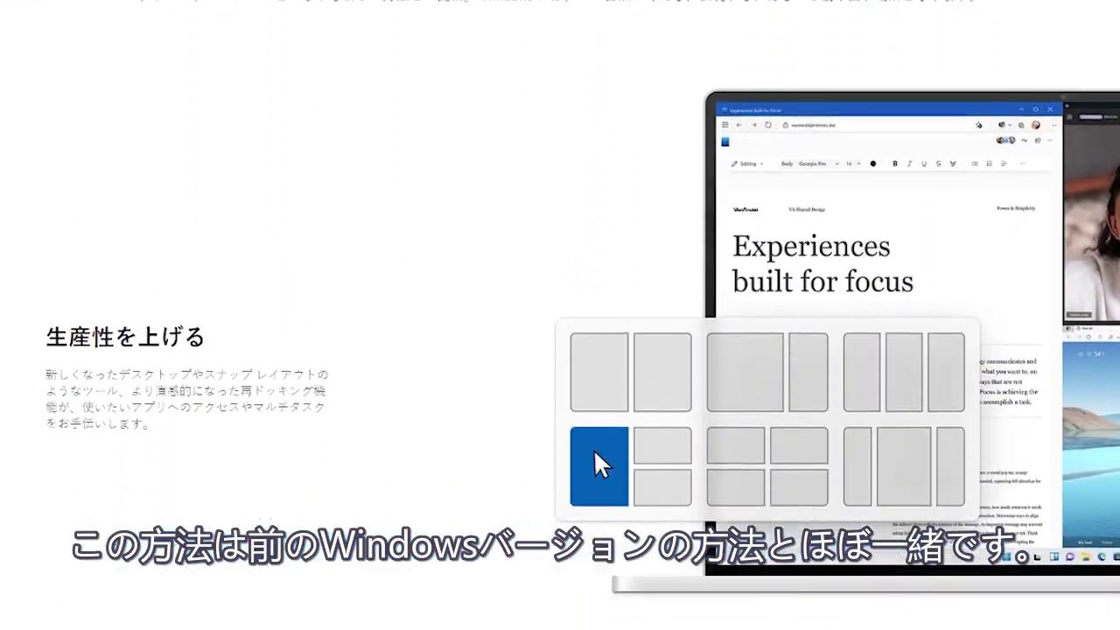
scroll(560, 315, down, 10)
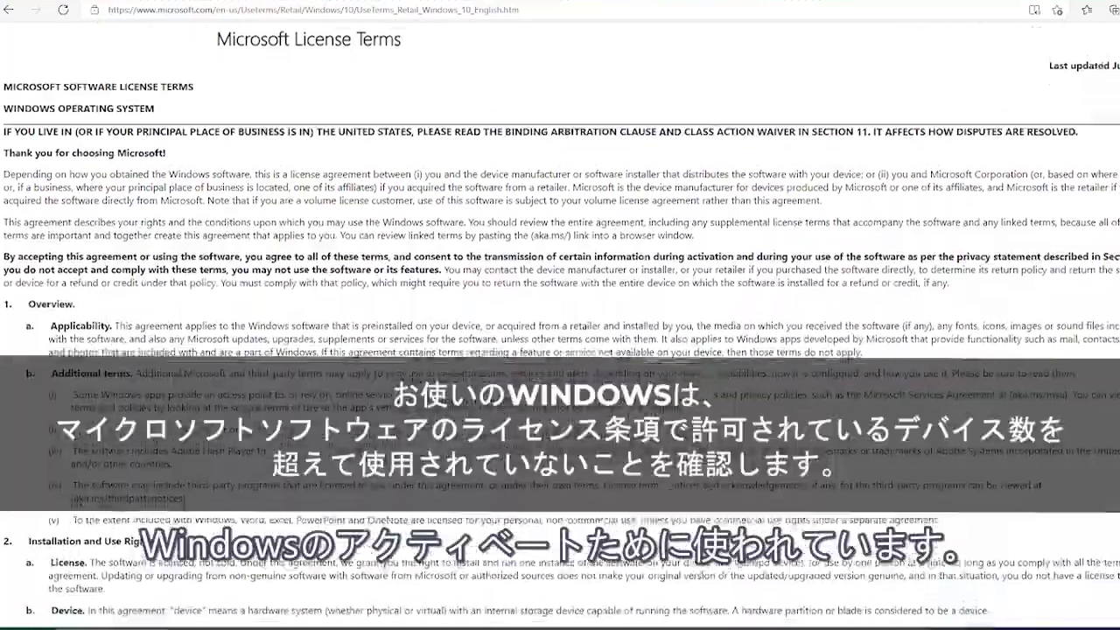
scroll(560, 315, down, 5)
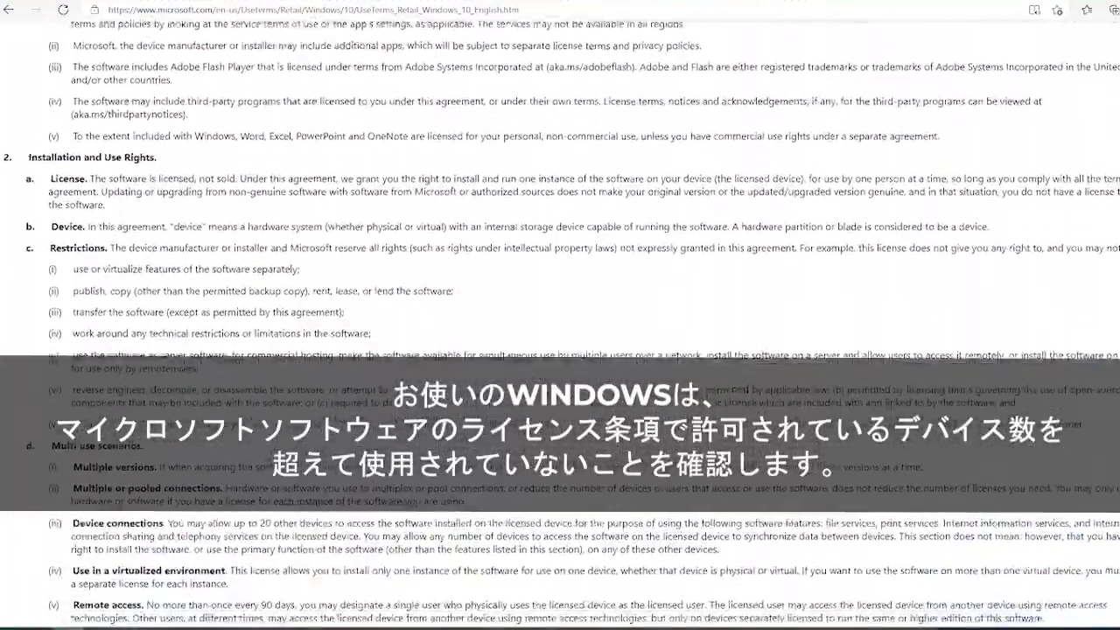
scroll(560, 315, down, 4)
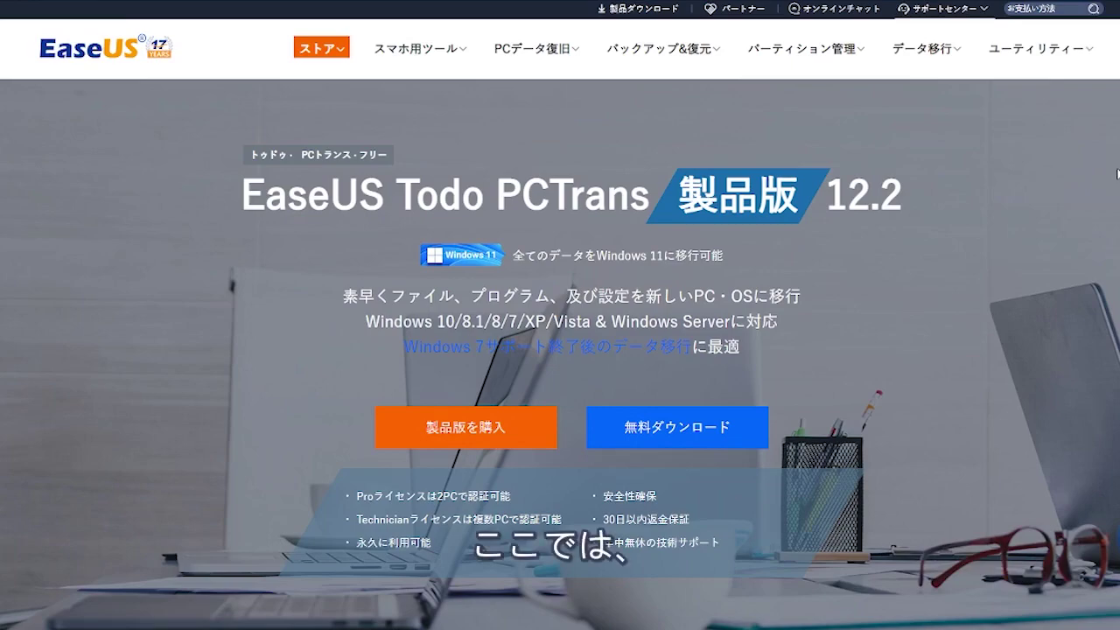
scroll(1084, 142, down, 2)
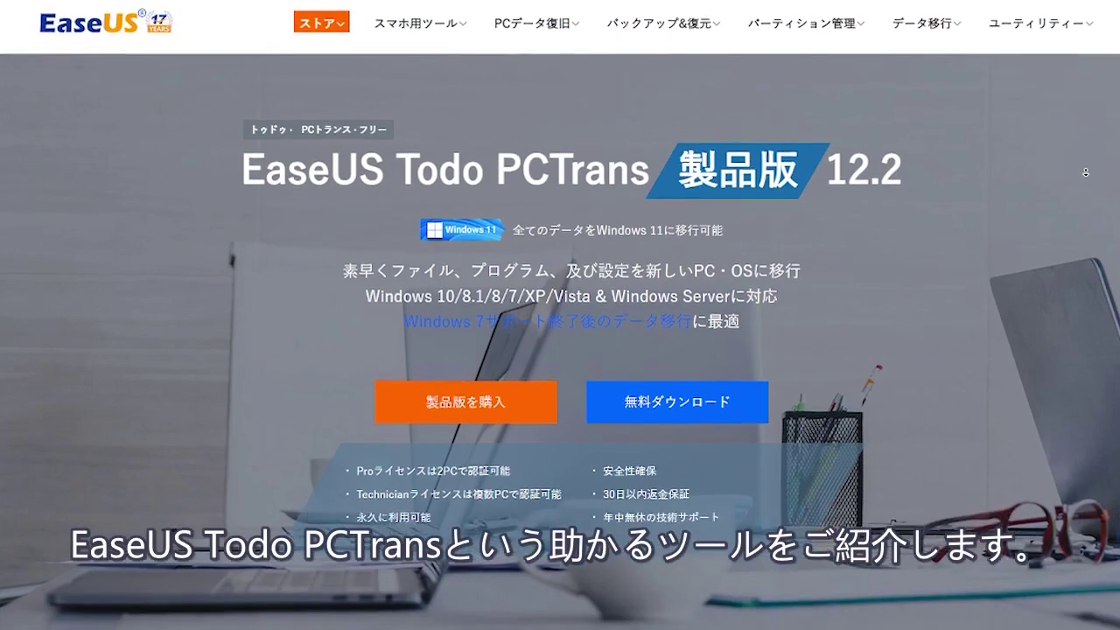
scroll(1085, 172, down, 2)
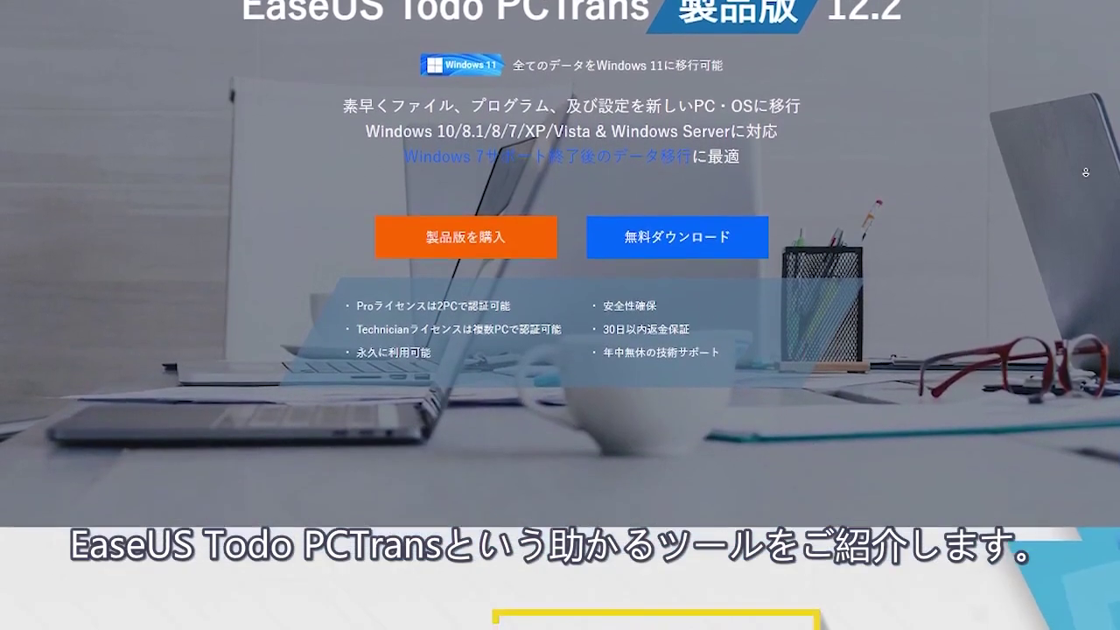
scroll(1085, 172, down, 2)
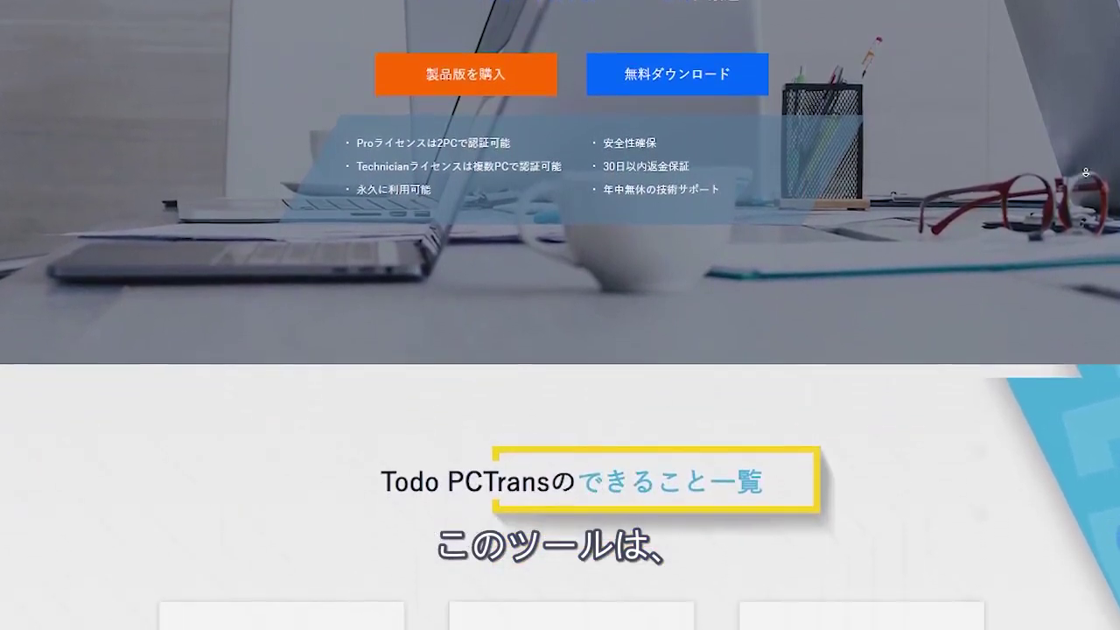
scroll(1085, 173, down, 2)
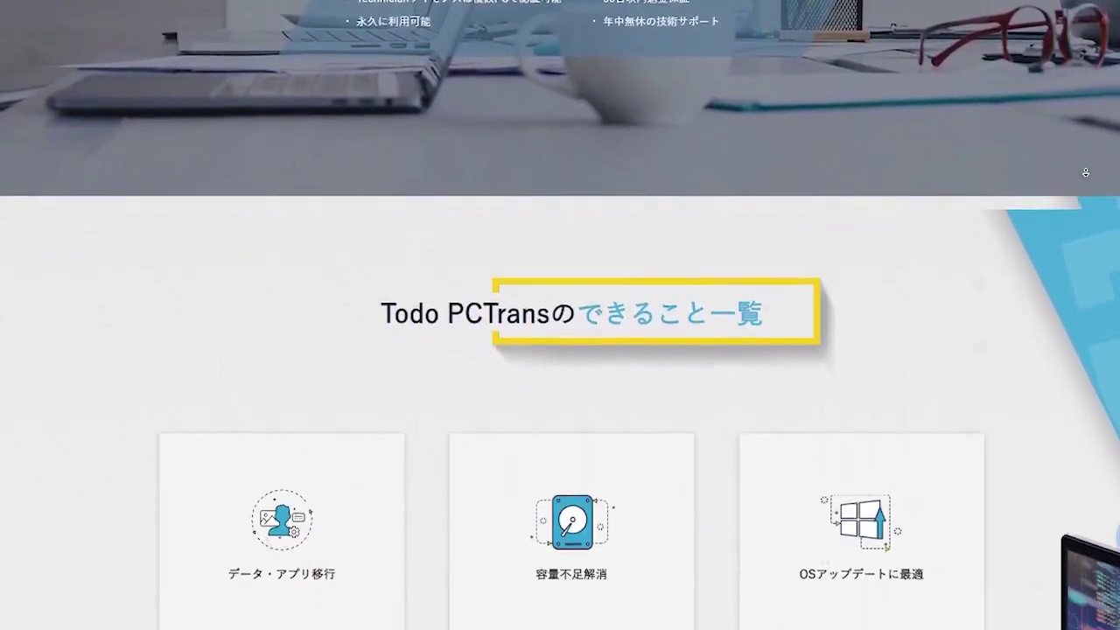
scroll(1085, 172, down, 2)
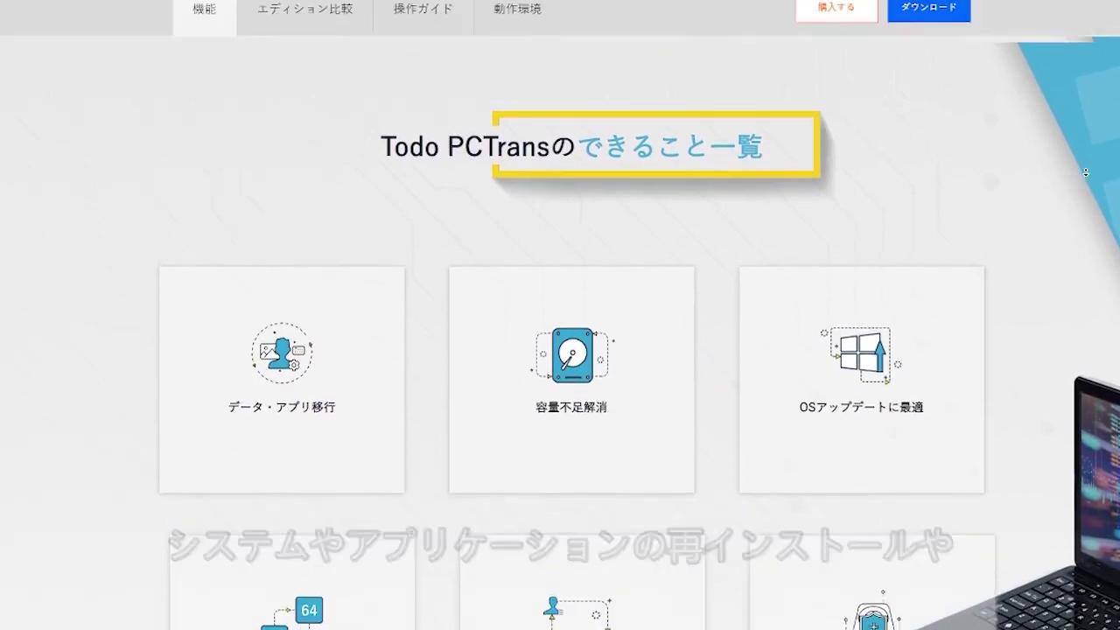
scroll(1086, 173, down, 1)
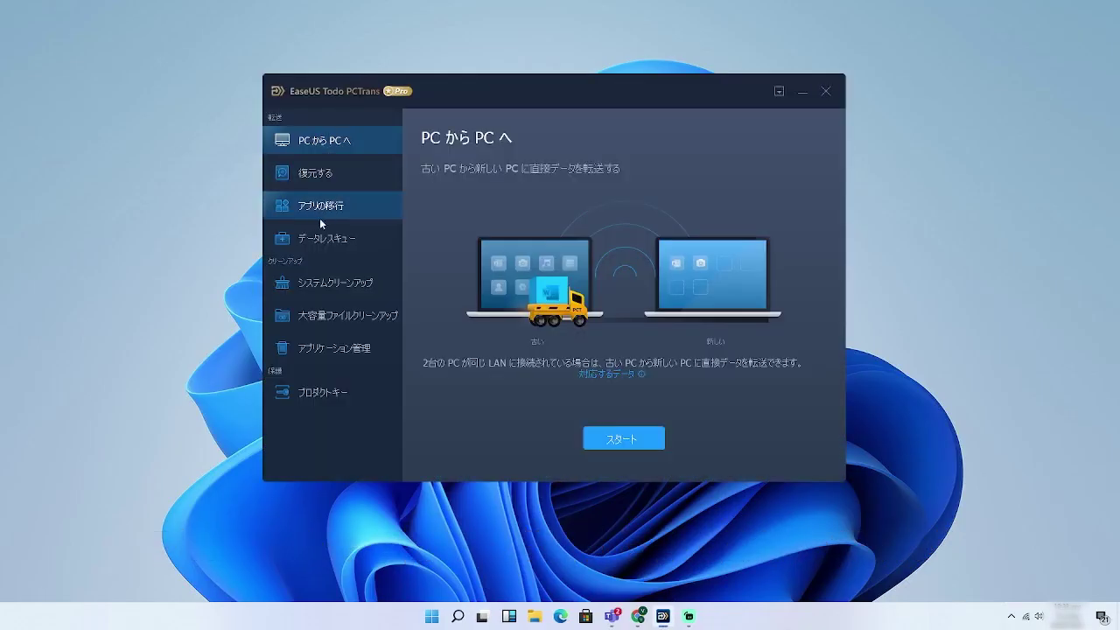
Open プロダクトキー (Product Key) in Todo PCTrans and scan to list the Windows 11 Pro key.
click(317, 399)
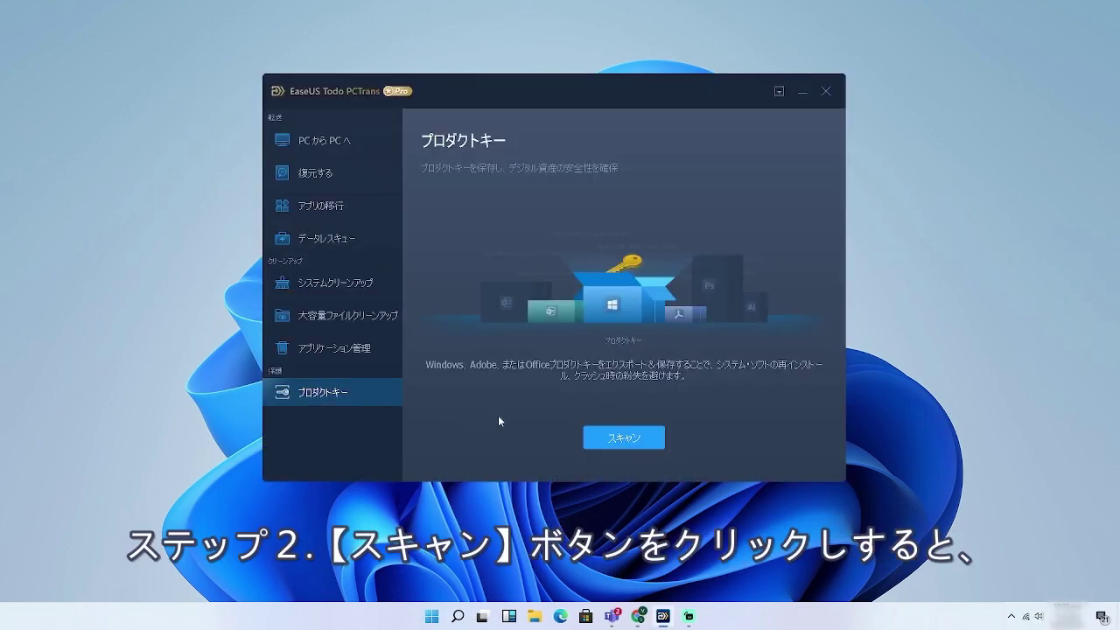
click(611, 442)
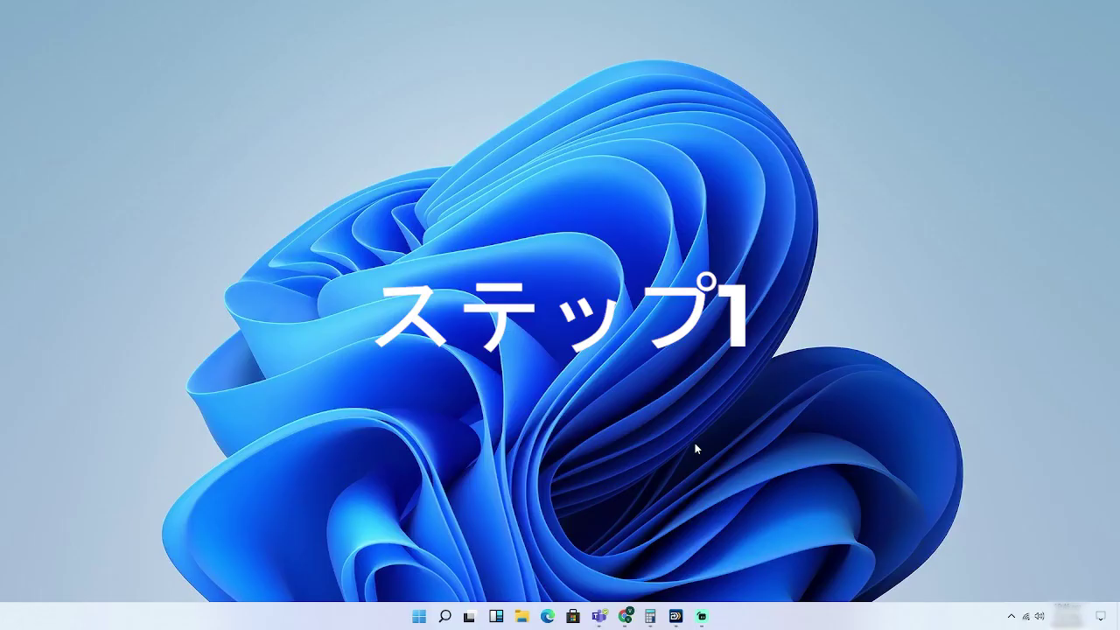
Open Command Prompt as administrator and run wmic path softwarelicensingservice get OA3xOriginalProductKey.
key(super)
text(cmd)
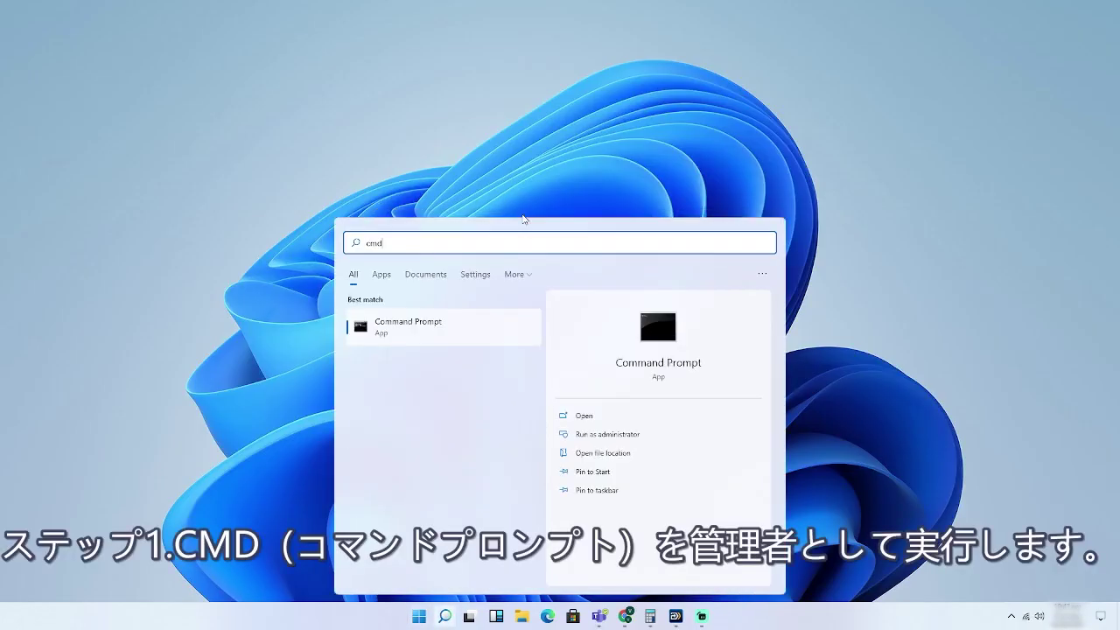
right_click(443, 330)
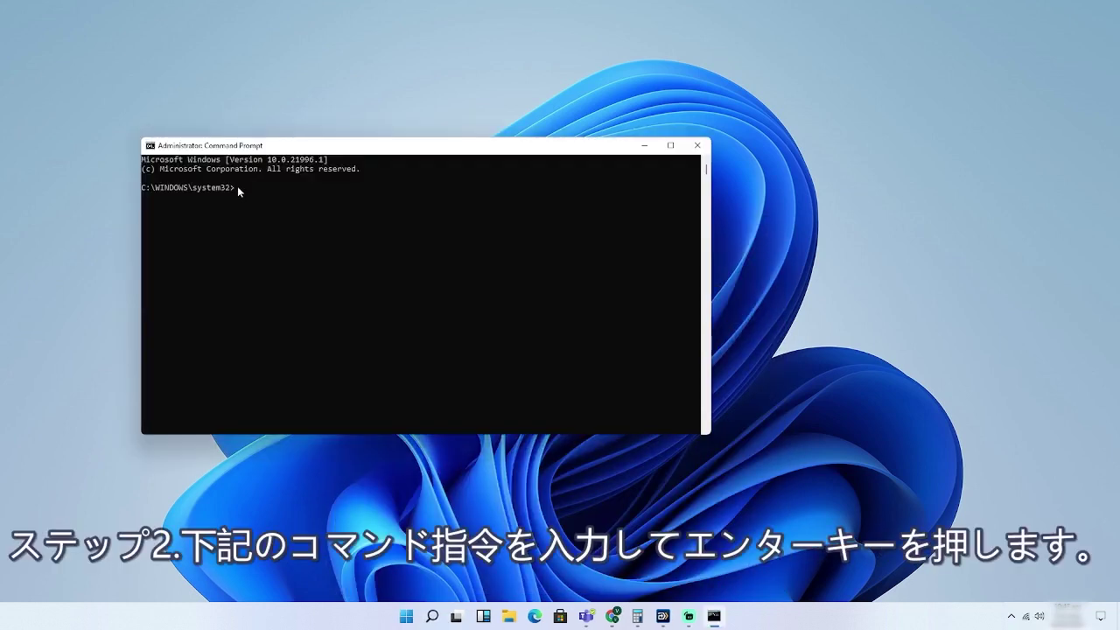
text(wmic path softwarelicensingservice get OA3xOriginalProductKey)
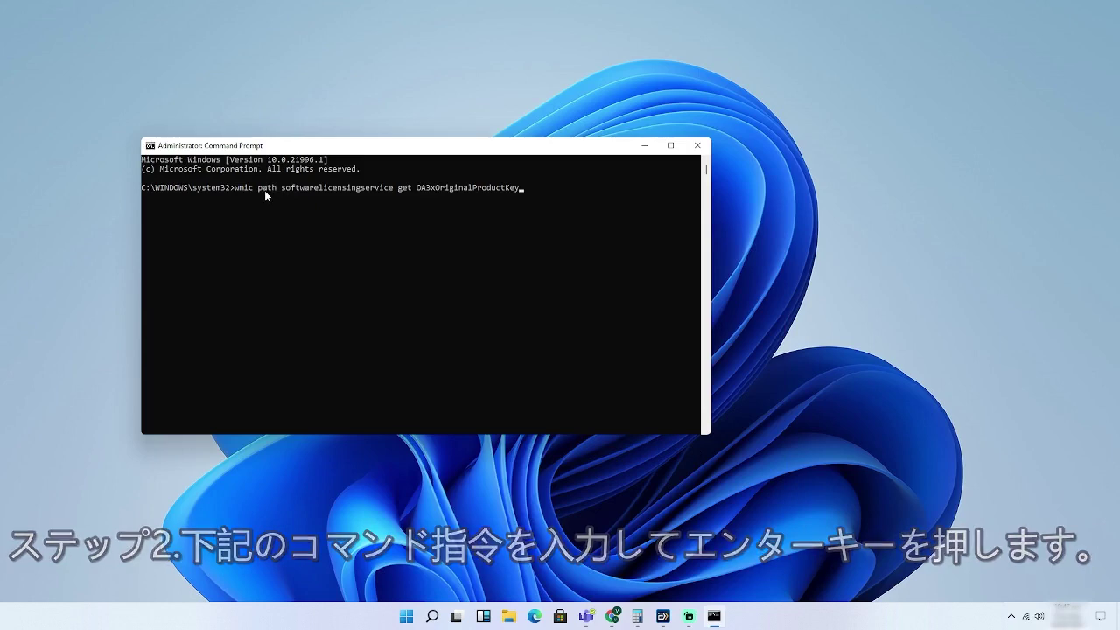
key(Return)
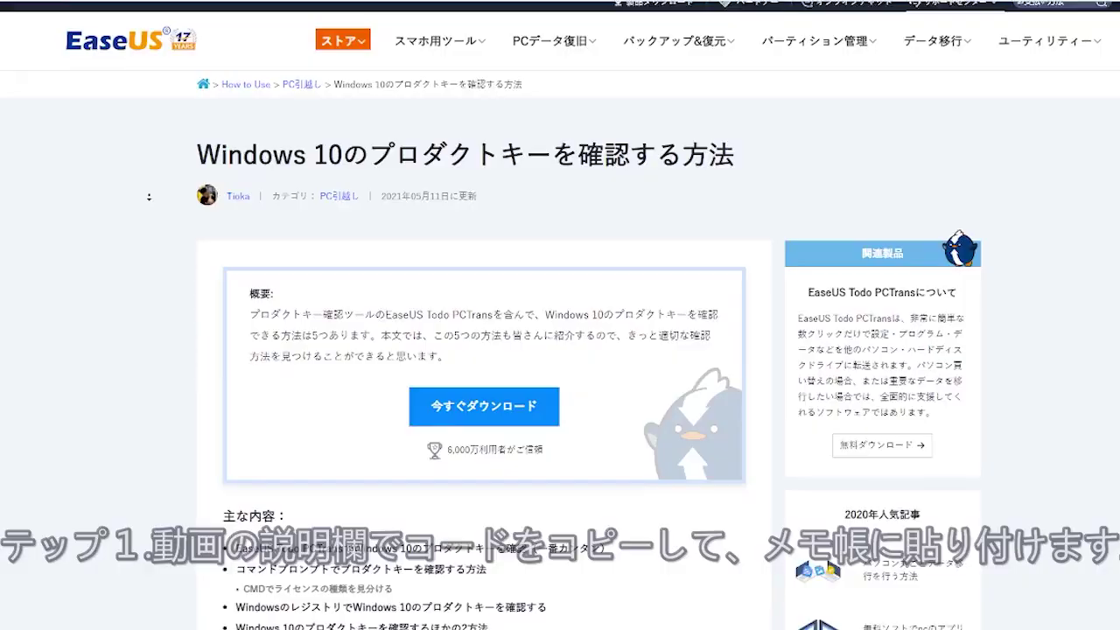
Copy the VBScript key-decoding code from the EaseUS article's registry script section.
scroll(158, 225, down, 5)
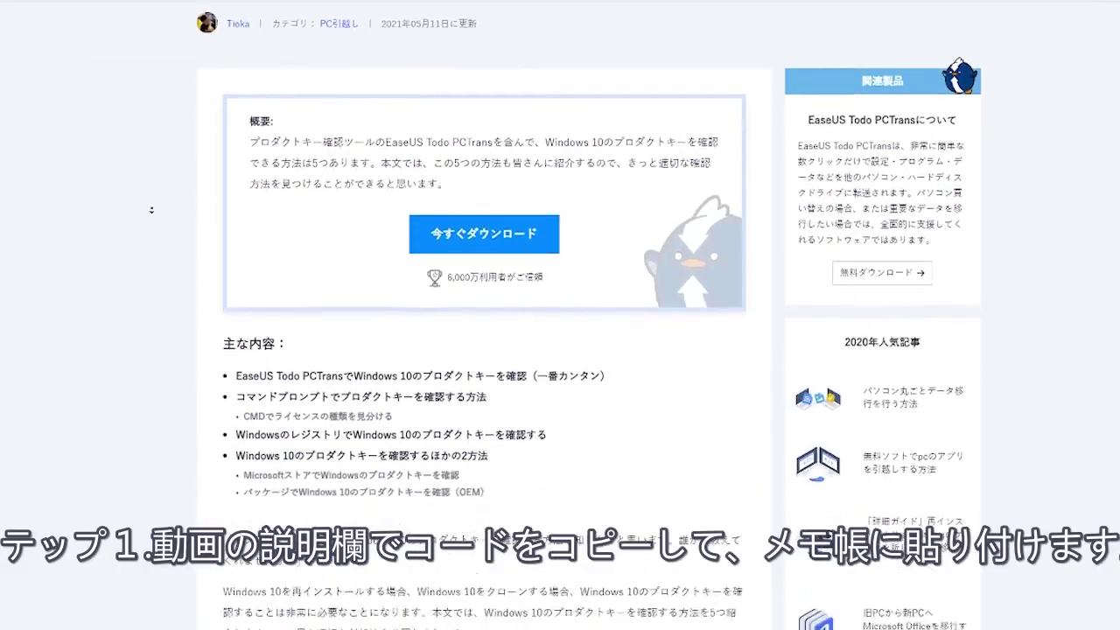
click(157, 226)
drag(223, 39, 287, 573)
right_click(276, 163)
click(320, 175)
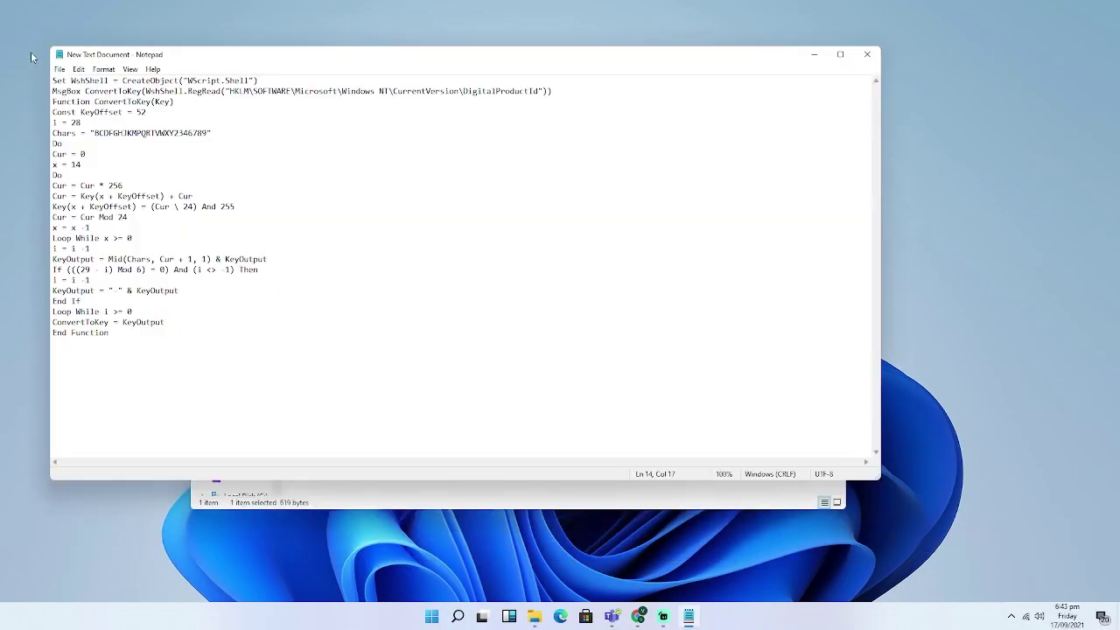
Save the script in Notepad as productkey.vbs in New folder.
click(58, 69)
click(84, 134)
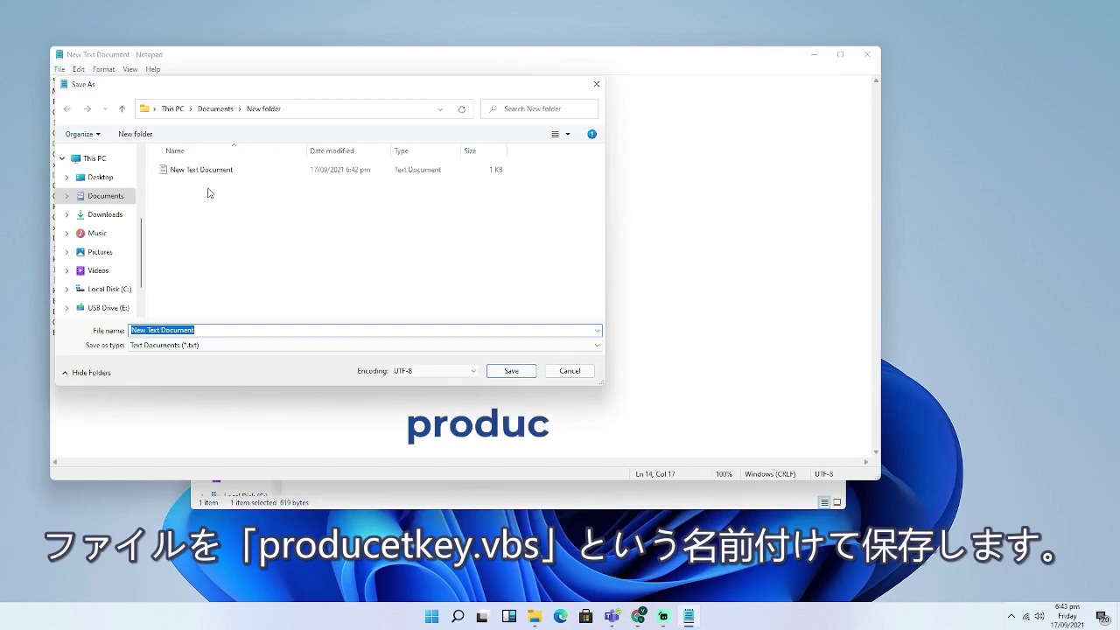
text(productkey.)
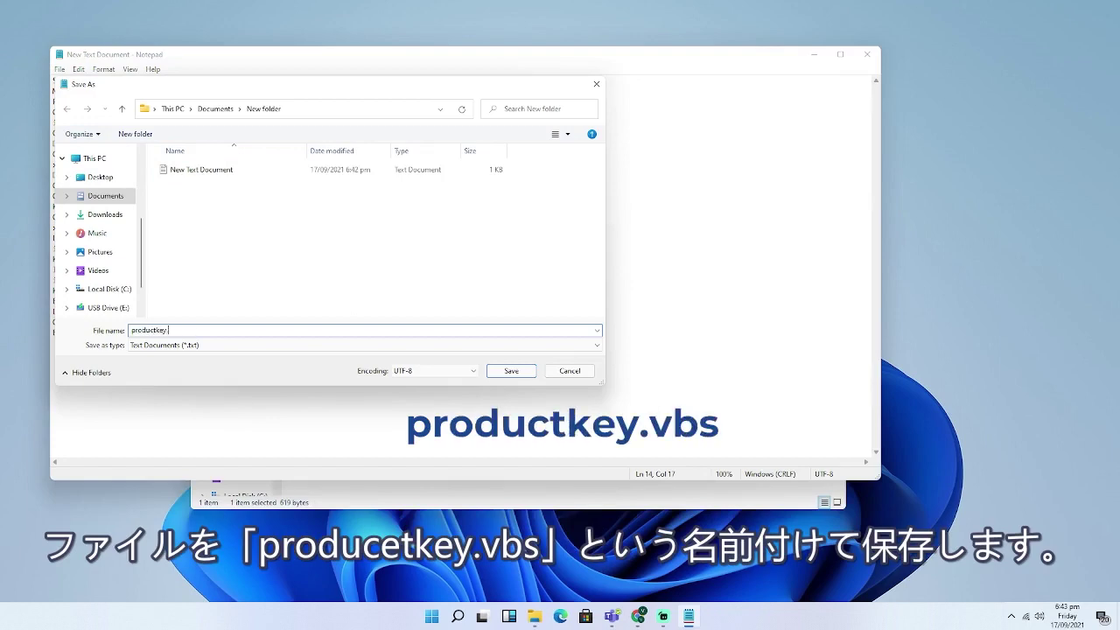
text(vbs)
click(508, 371)
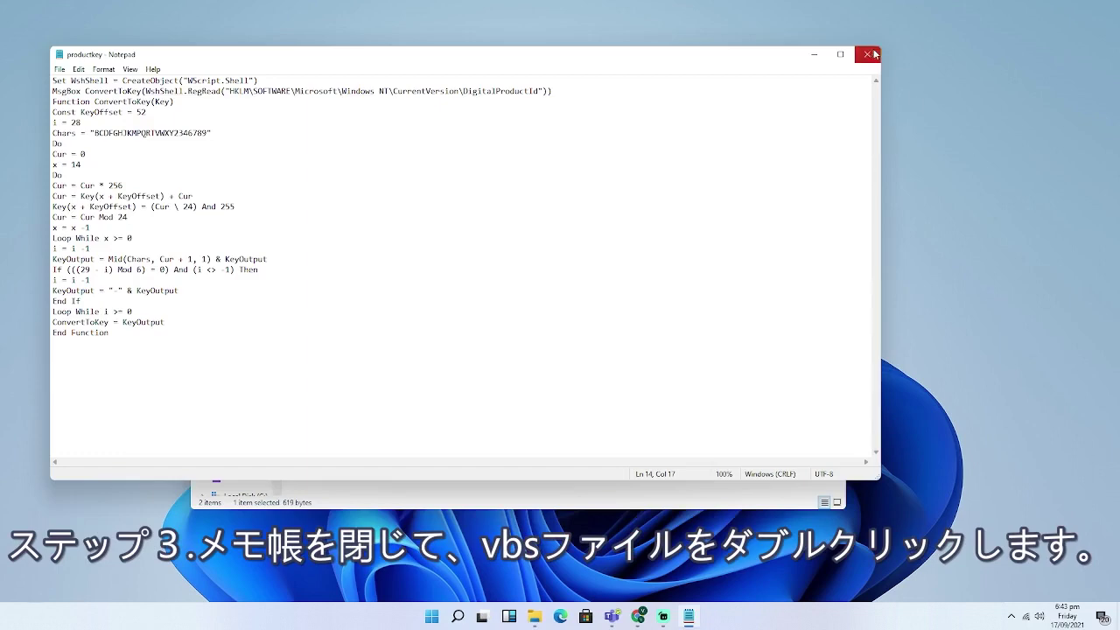
Close Notepad and run productkey.vbs from New folder to display the product key.
click(868, 55)
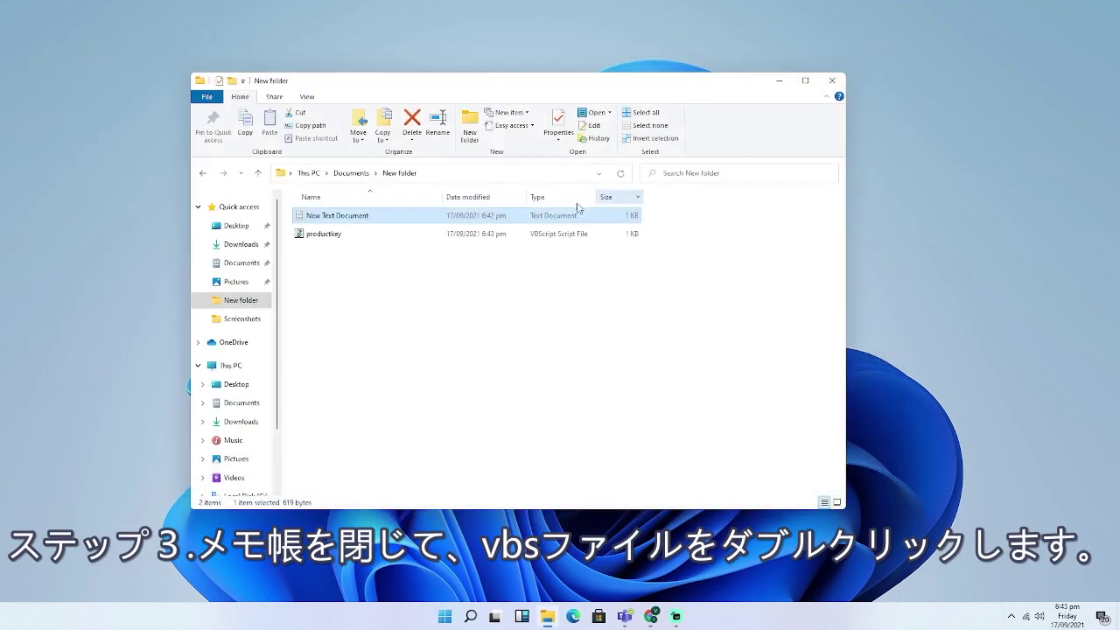
double_click(475, 234)
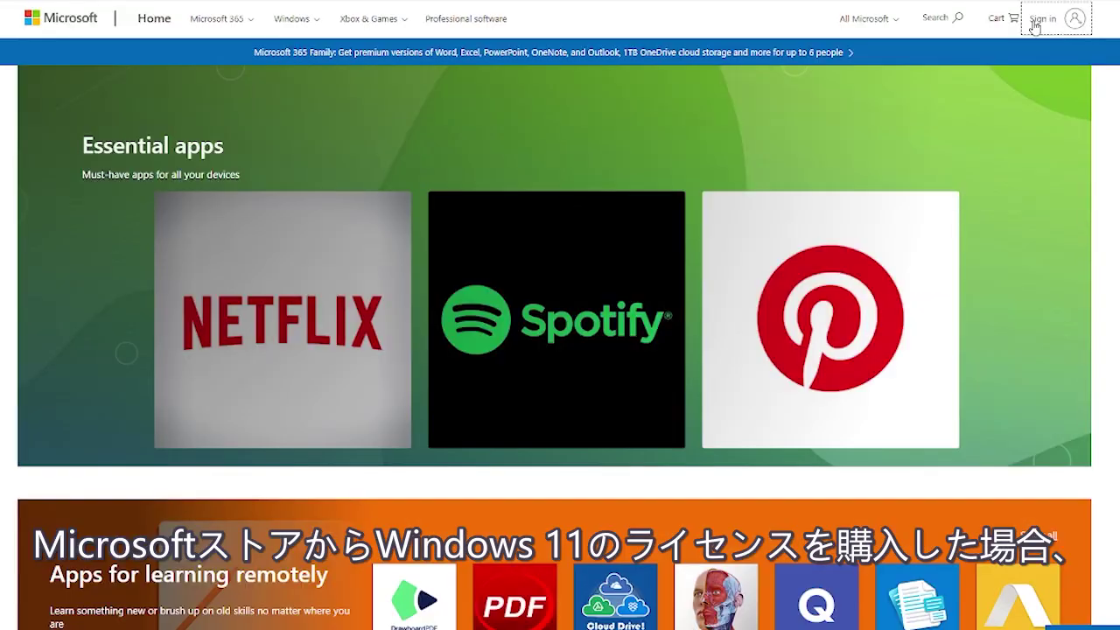
Sign in to the Microsoft Store and go to the account's Order History.
click(1068, 19)
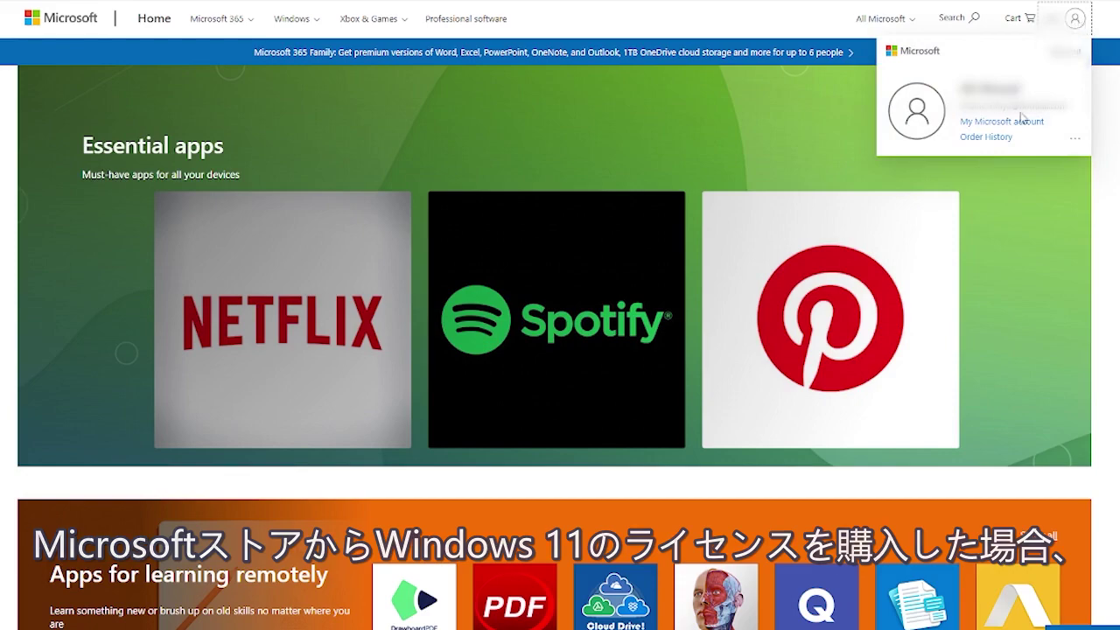
click(1003, 140)
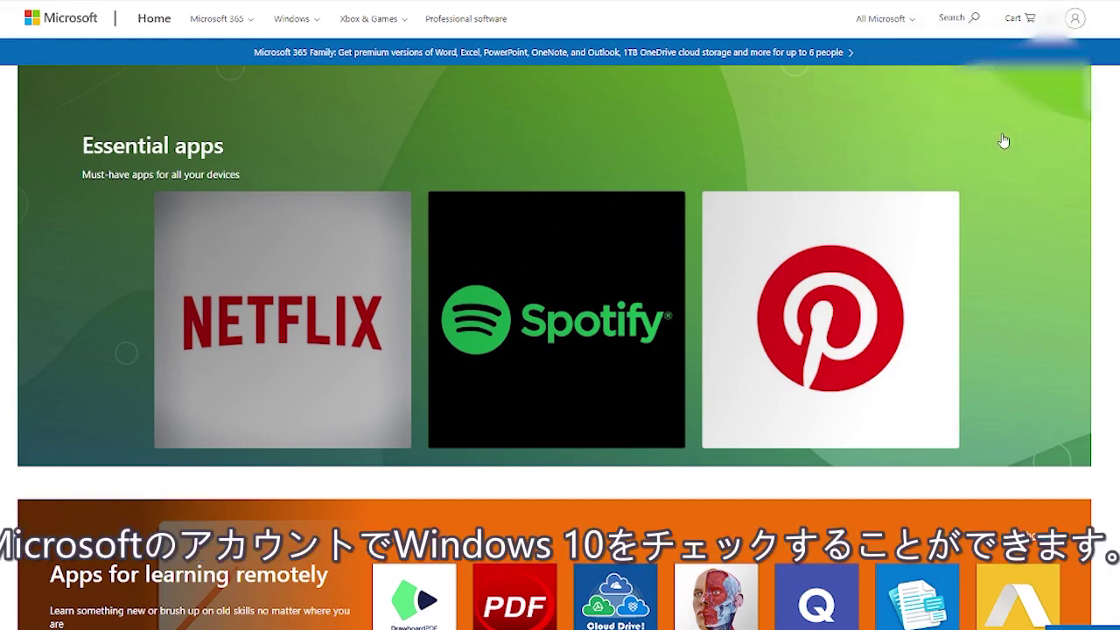